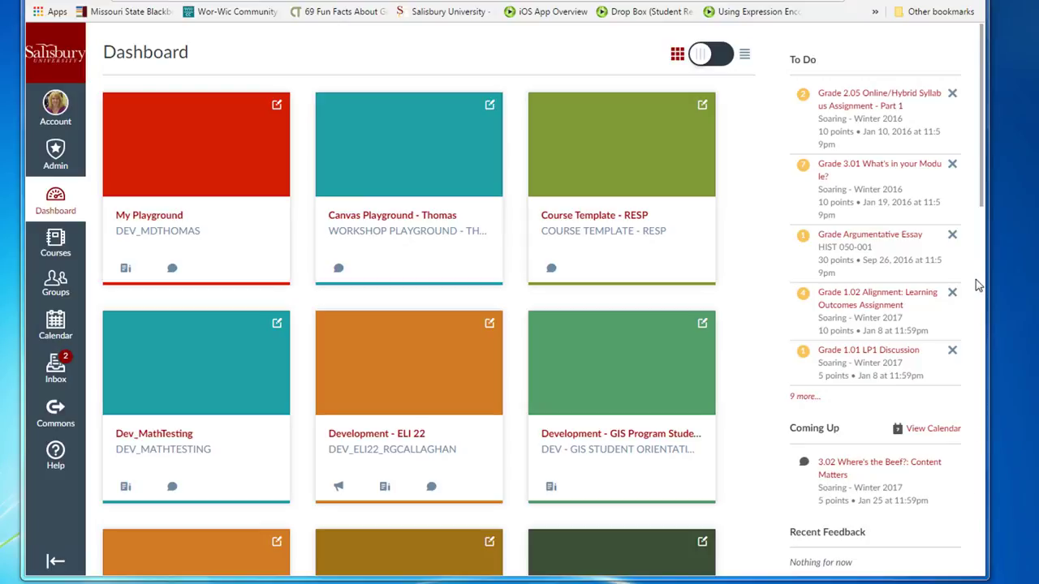
# Step: Go to the full All Courses list from the Courses menu
pyautogui.moveTo(985, 202); pyautogui.dragTo(982, 533)
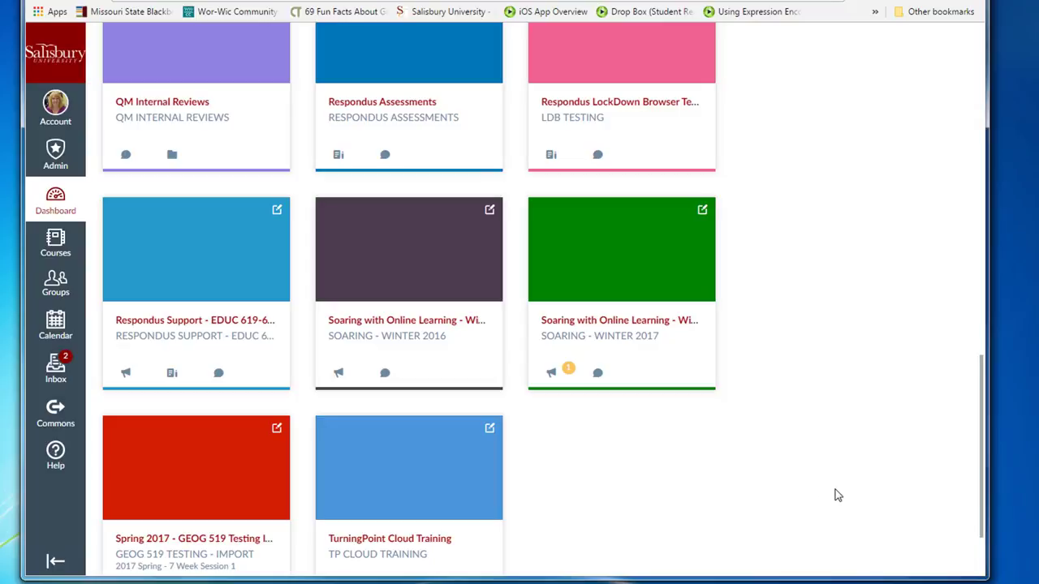
pyautogui.click(57, 245)
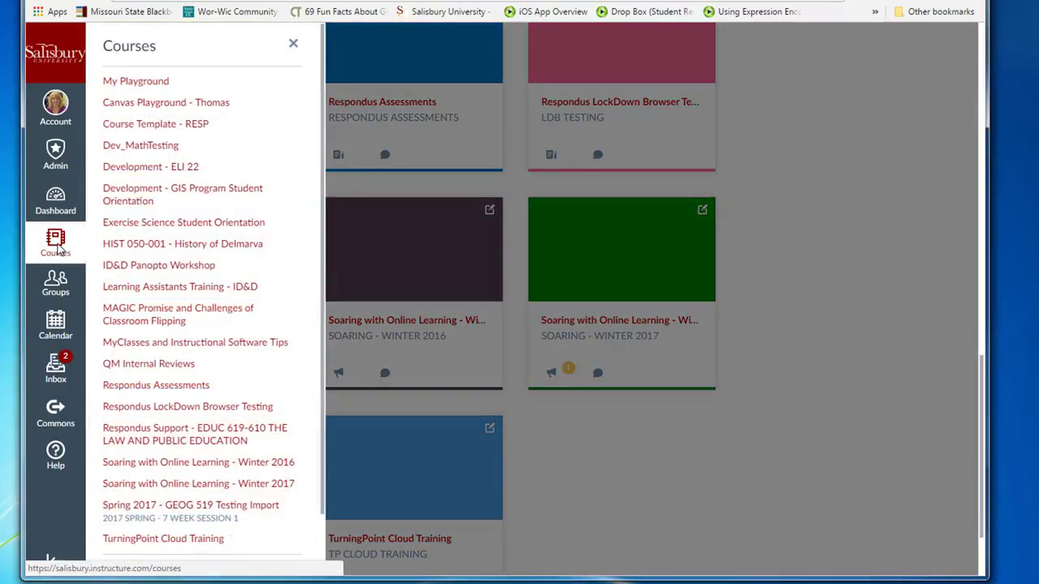
pyautogui.scroll(-3, 203, 333)
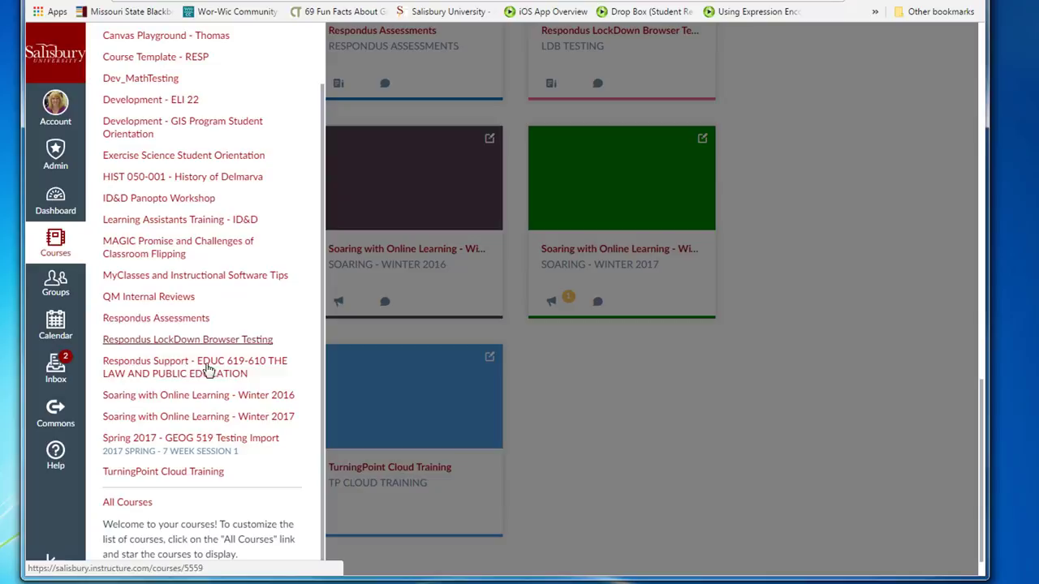
pyautogui.click(143, 508)
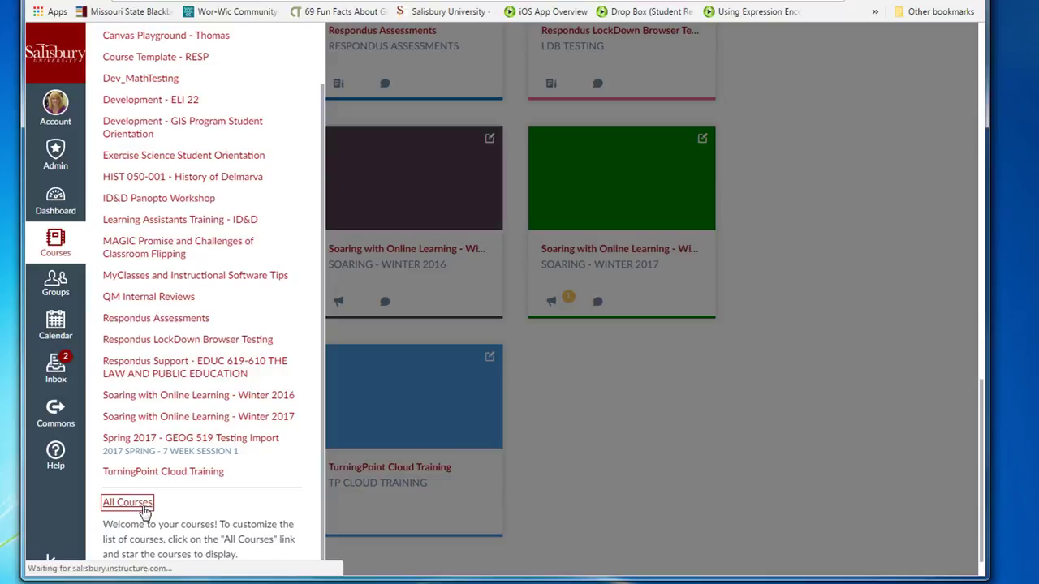
pyautogui.scroll(-2, 503, 455)
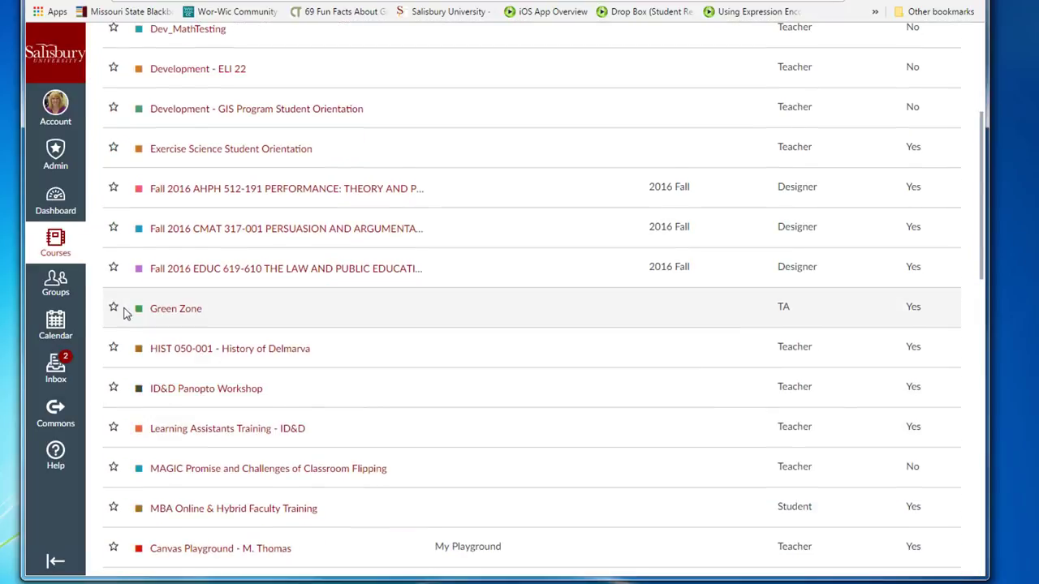
# Step: Star Green Zone, HIST 050-001, Canvas Playground, MyClasses Tips and Soaring with Online Learning
pyautogui.click(113, 308)
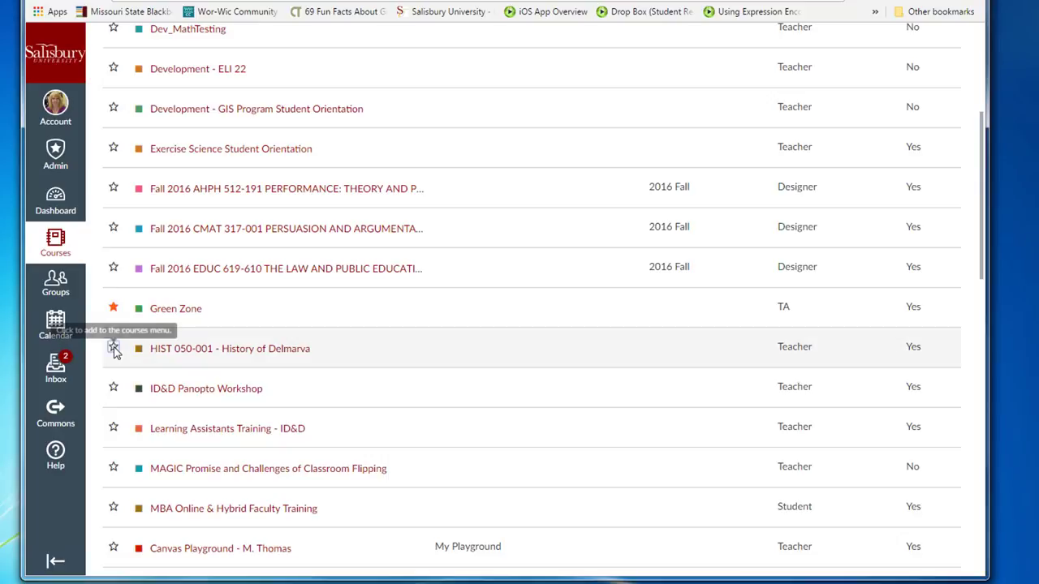
pyautogui.click(113, 347)
pyautogui.scroll(-3, 382, 414)
pyautogui.click(114, 333)
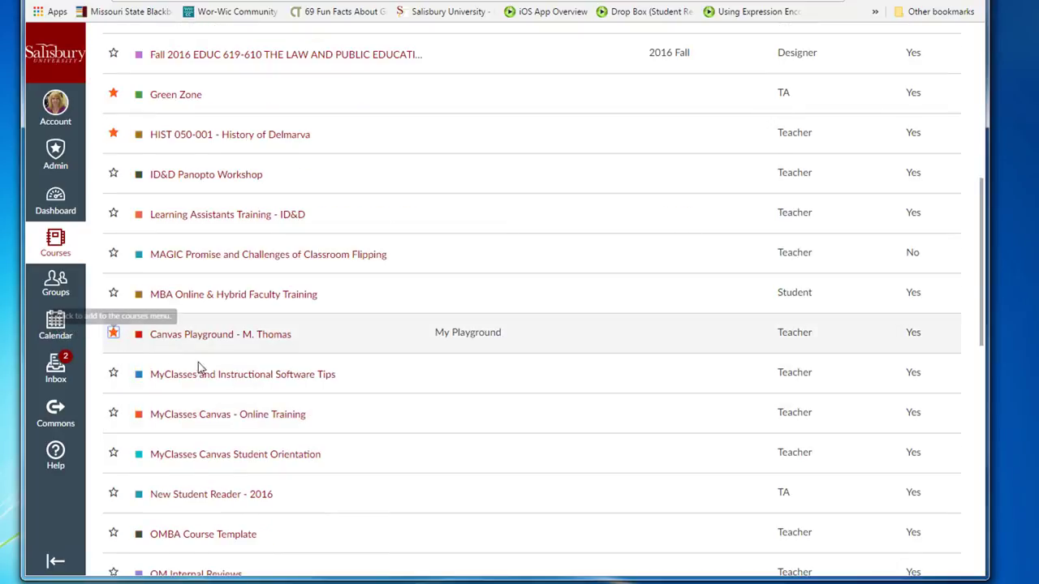
pyautogui.click(114, 372)
pyautogui.scroll(-6, 276, 428)
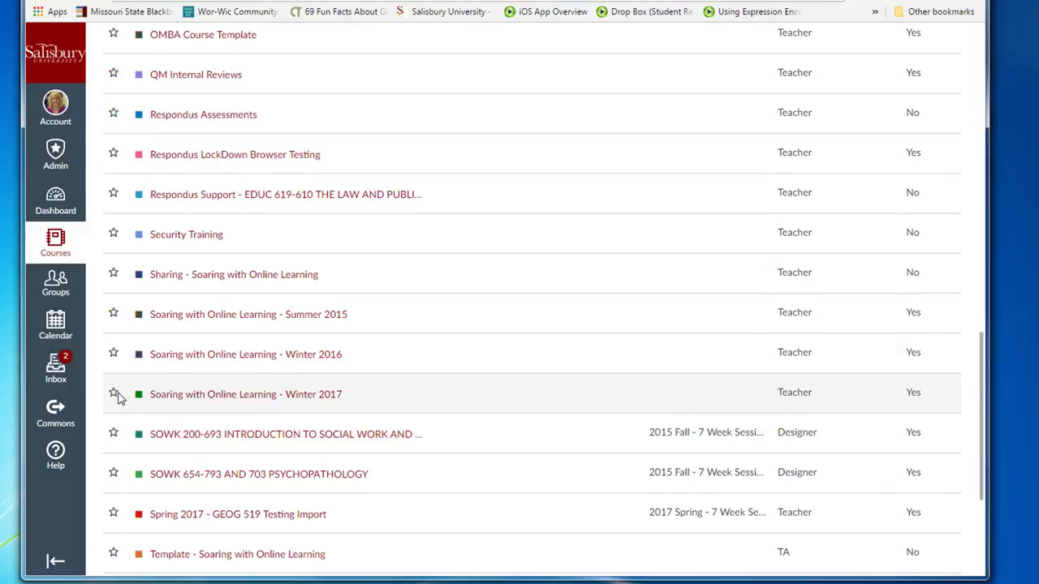
pyautogui.click(114, 392)
pyautogui.scroll(-3, 327, 434)
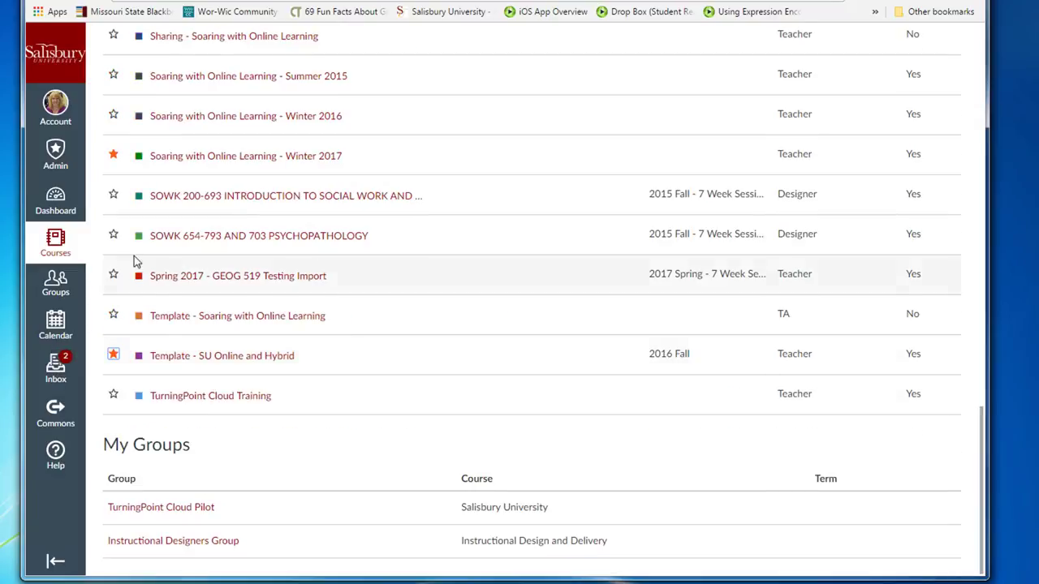
# Step: Return to the Dashboard and dismiss the Grade 2.05 syllabus item from To Do
pyautogui.click(57, 201)
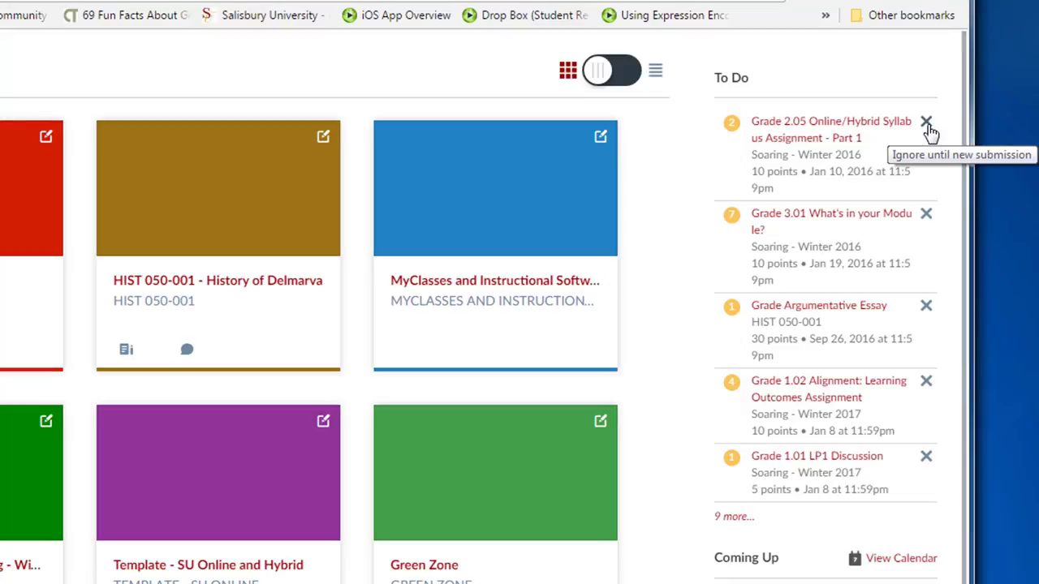
pyautogui.click(926, 122)
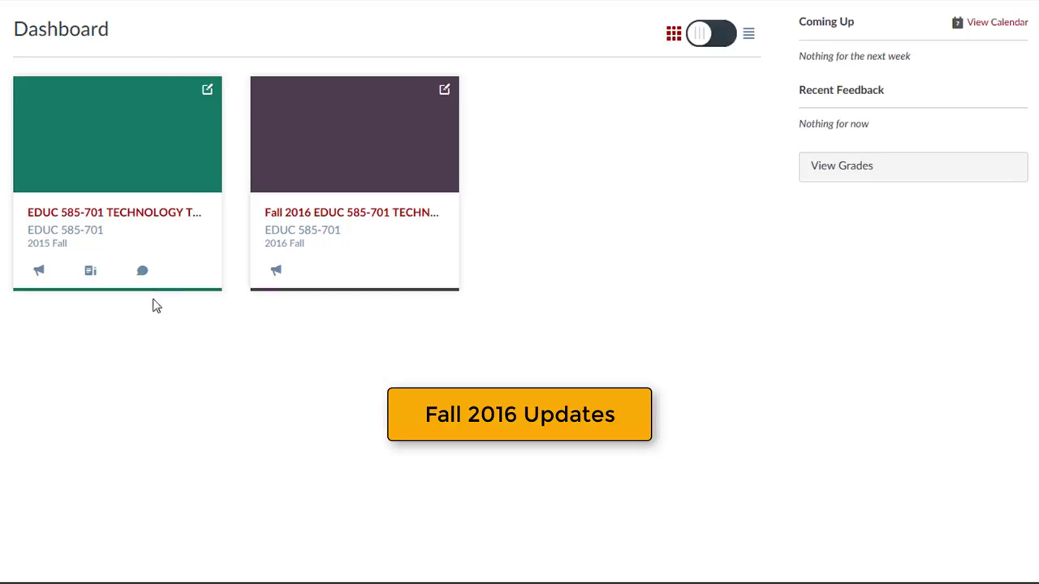
# Step: Open the EDUC 585-701 course card and view its course analytics
pyautogui.click(157, 212)
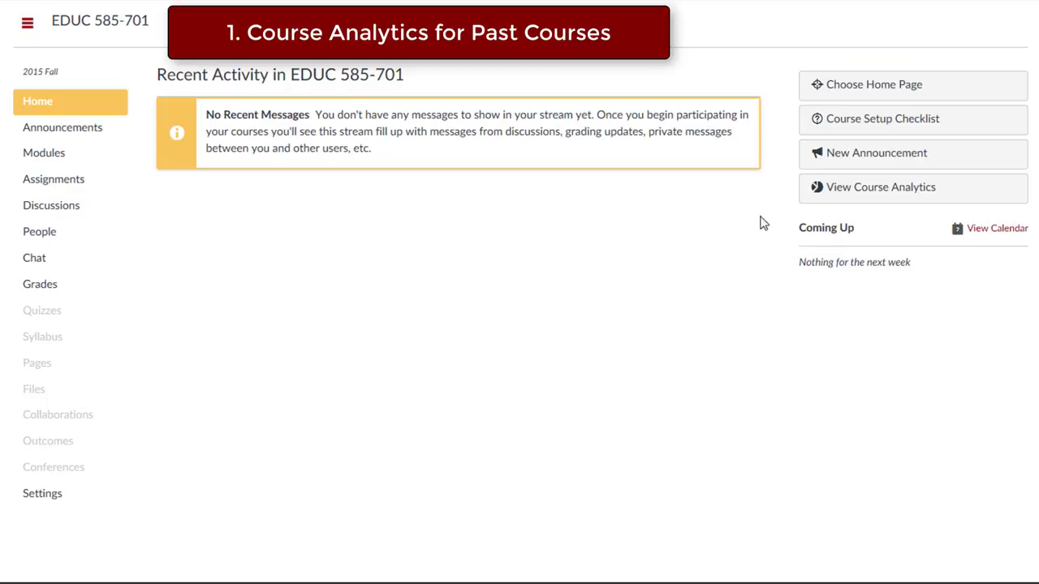
pyautogui.click(873, 195)
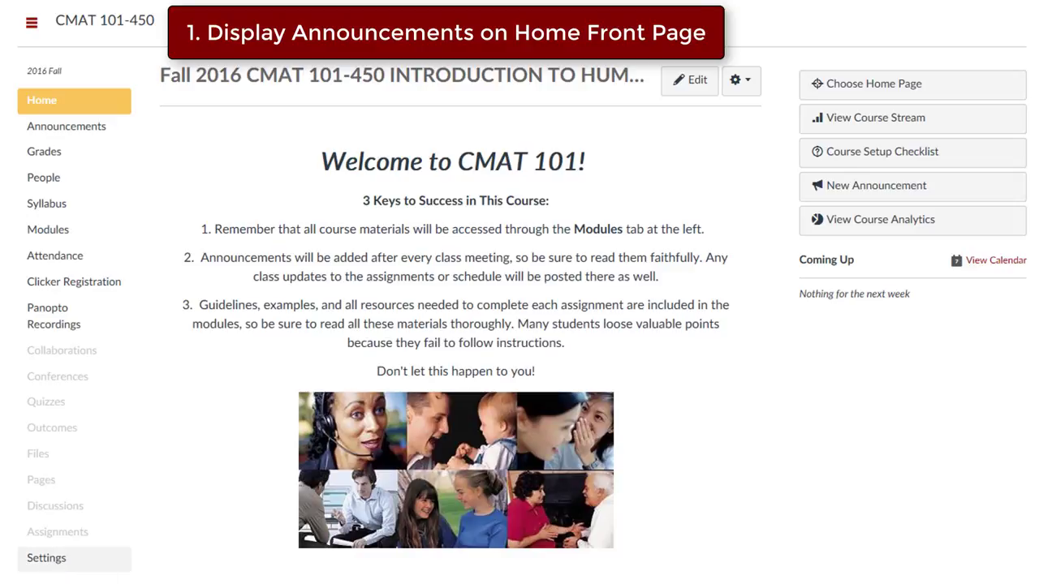
# Step: In CMAT 101-450 settings, show 3 recent announcements on the home page and update course details
pyautogui.click(46, 557)
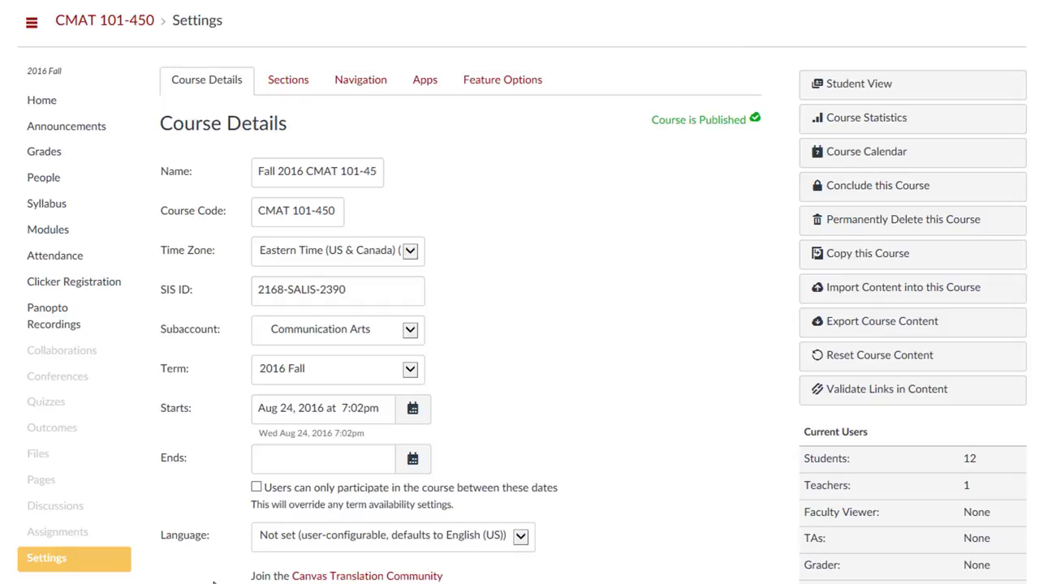
pyautogui.scroll(-7, 205, 569)
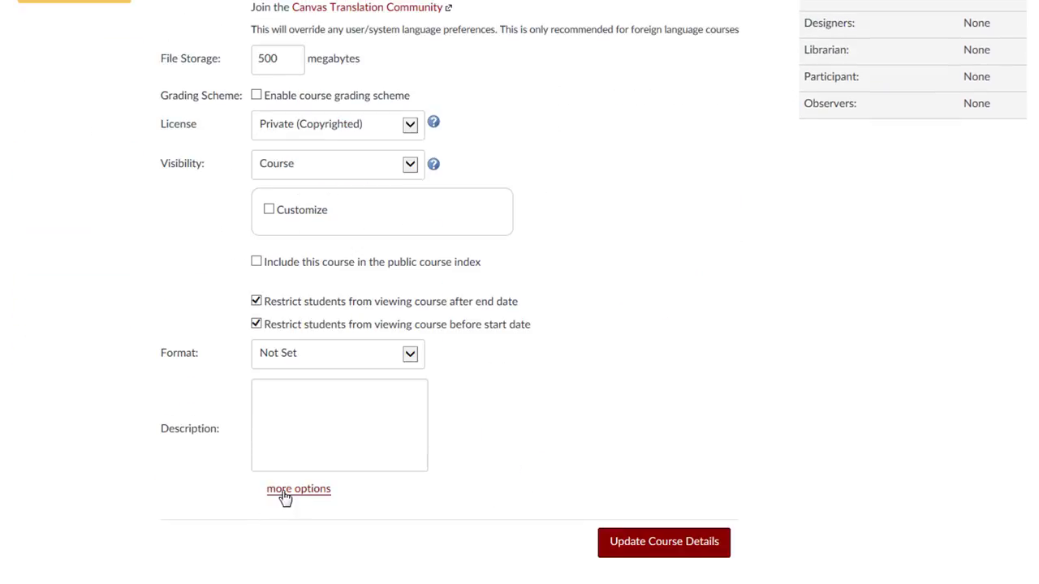
pyautogui.click(284, 491)
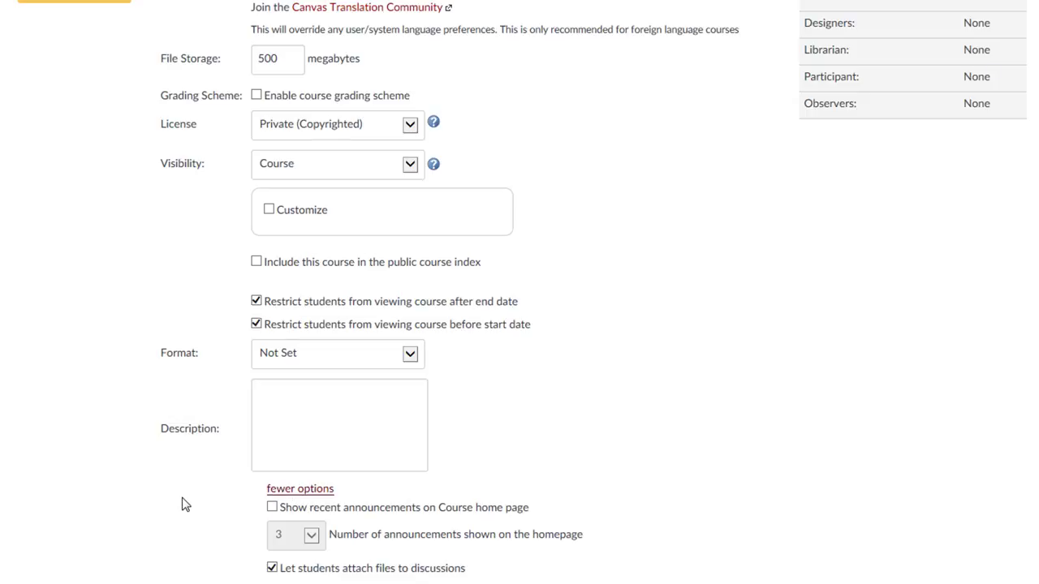
pyautogui.scroll(-3, 185, 504)
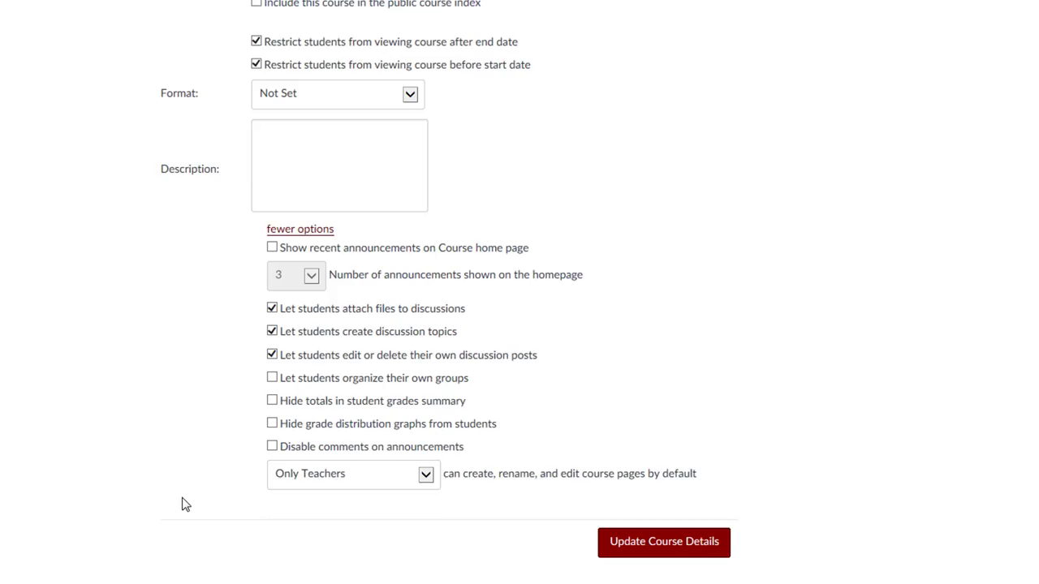
pyautogui.click(273, 249)
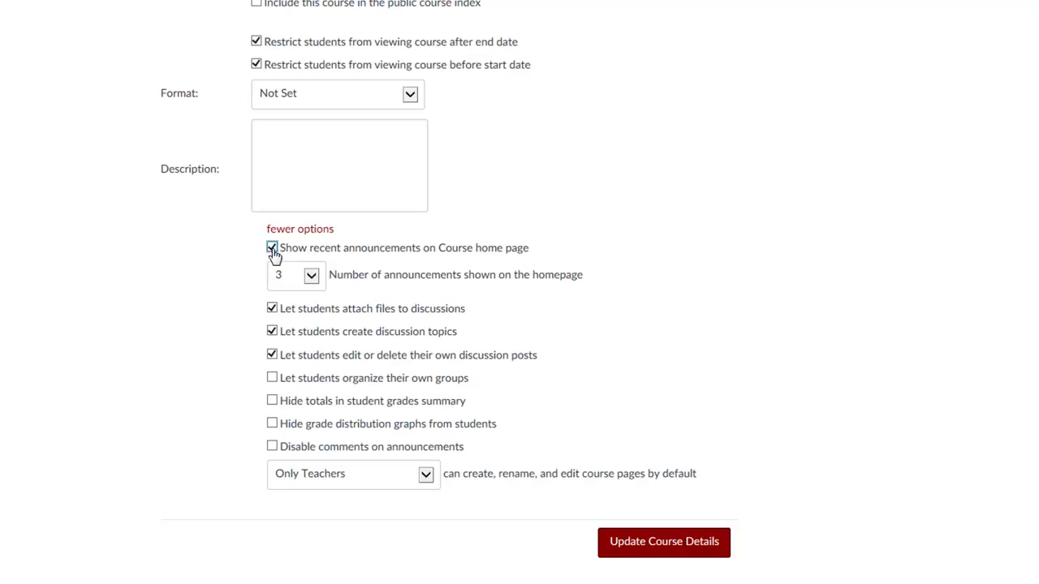
pyautogui.click(654, 550)
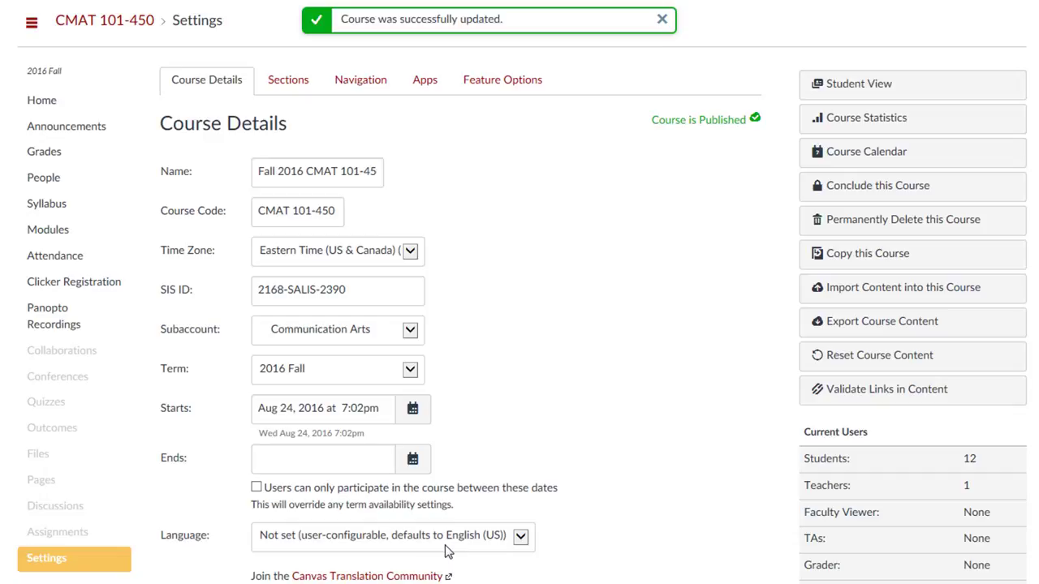
# Step: Go to the course home page and expand the Finals Reminder! announcement
pyautogui.click(42, 107)
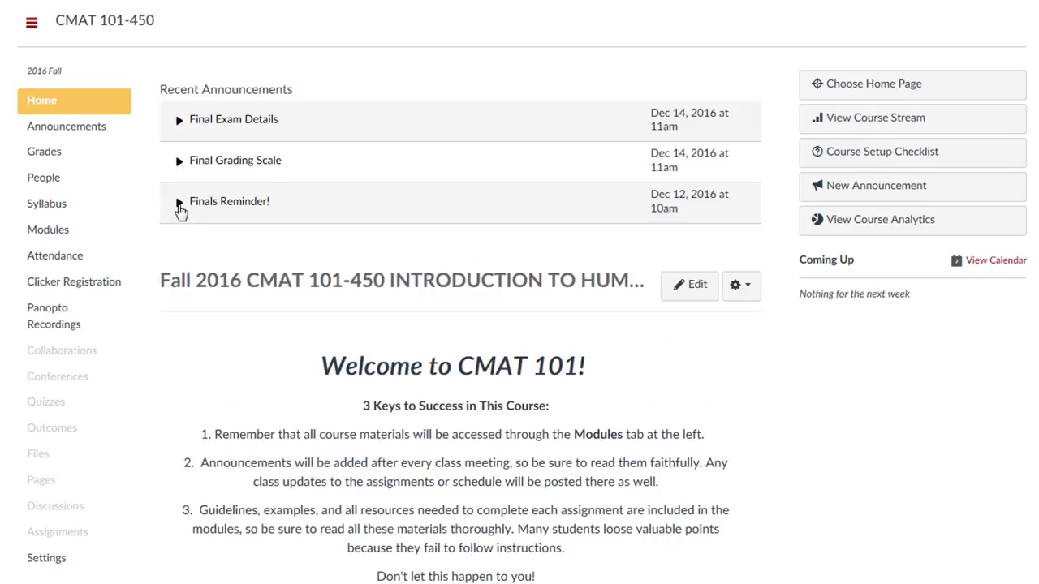
pyautogui.click(179, 204)
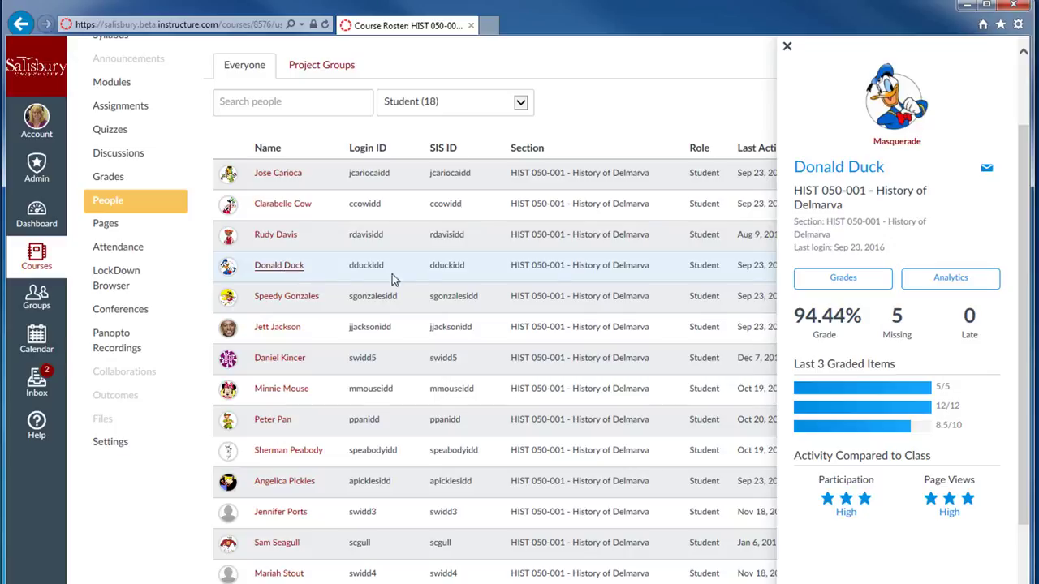
# Step: View one student's grades, return to the roster, then open another student's analytics
pyautogui.click(852, 282)
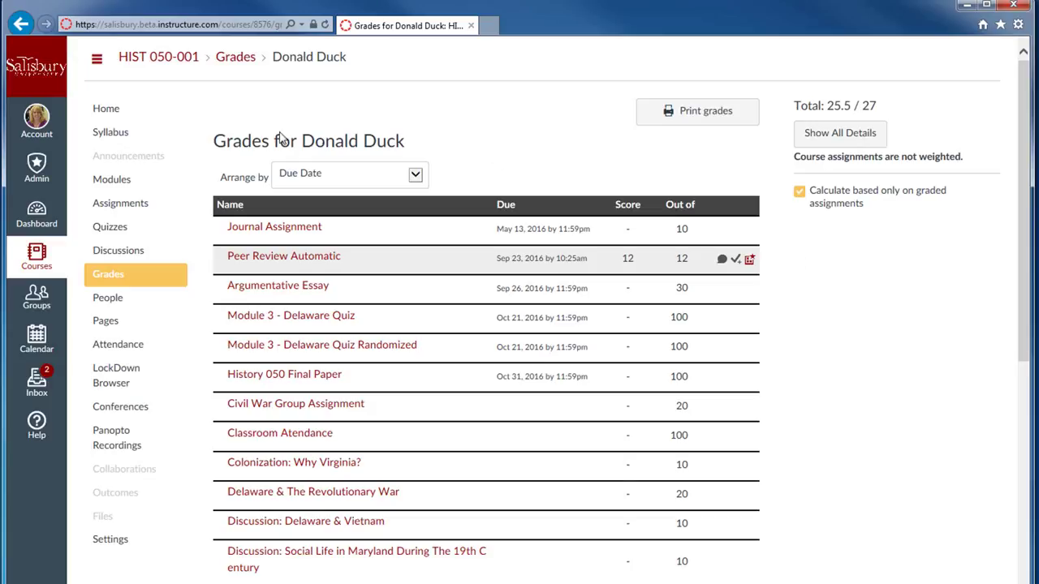
pyautogui.click(19, 24)
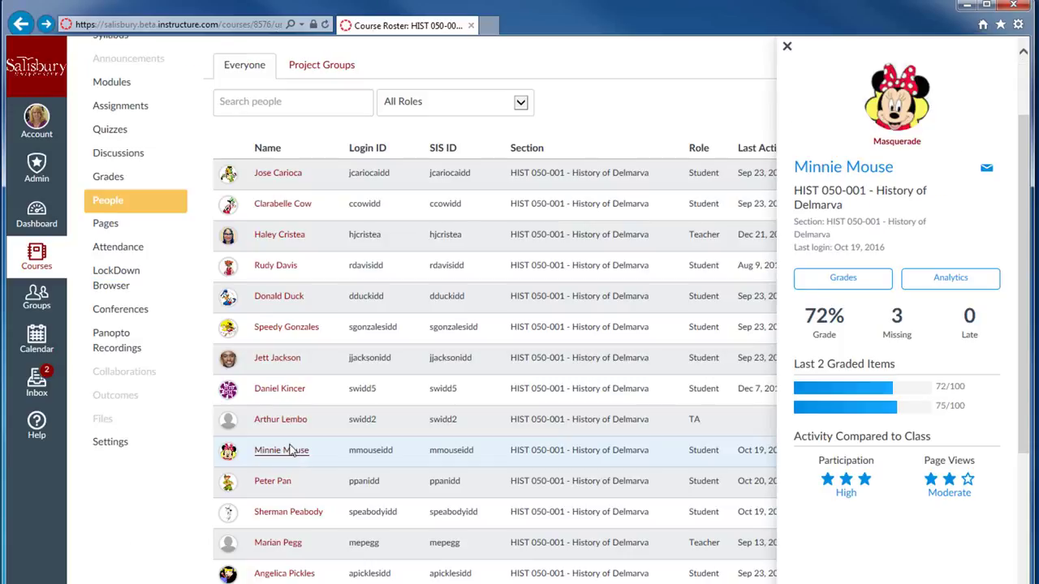
pyautogui.click(951, 279)
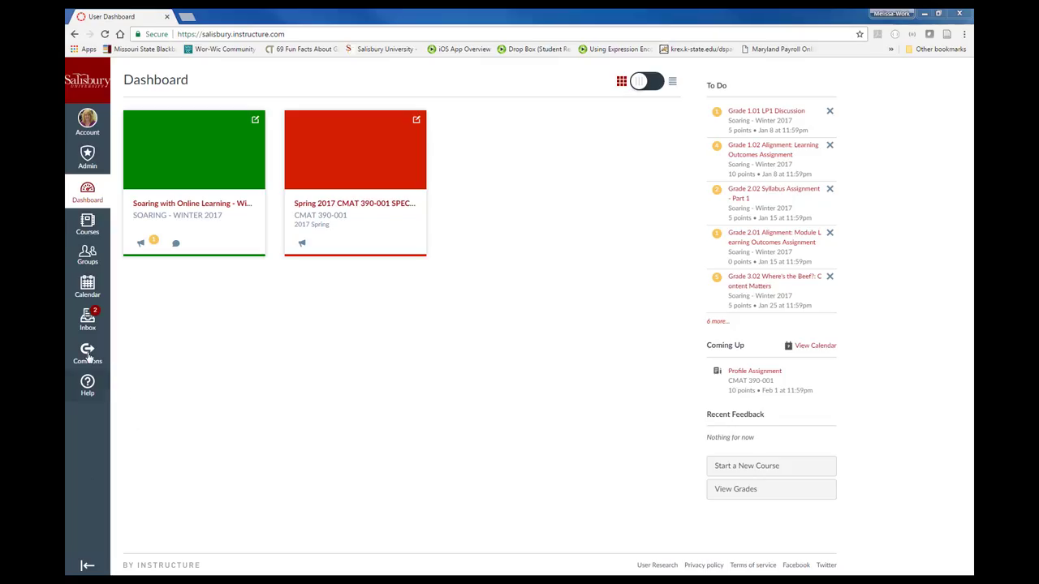
# Step: Search Canvas Commons for Salisbury University resources
pyautogui.click(87, 355)
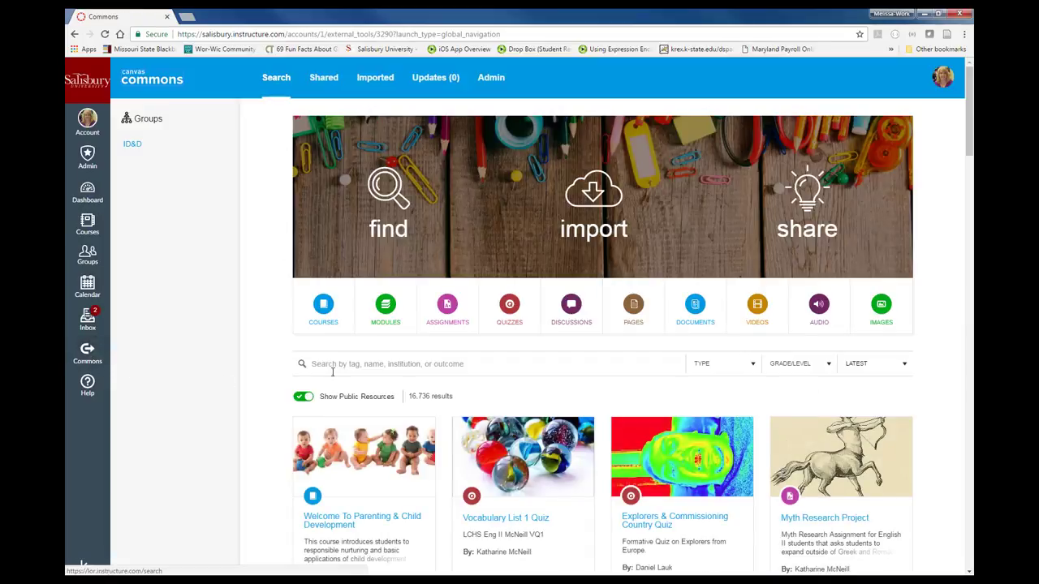
pyautogui.click(344, 363)
pyautogui.write('Civ')
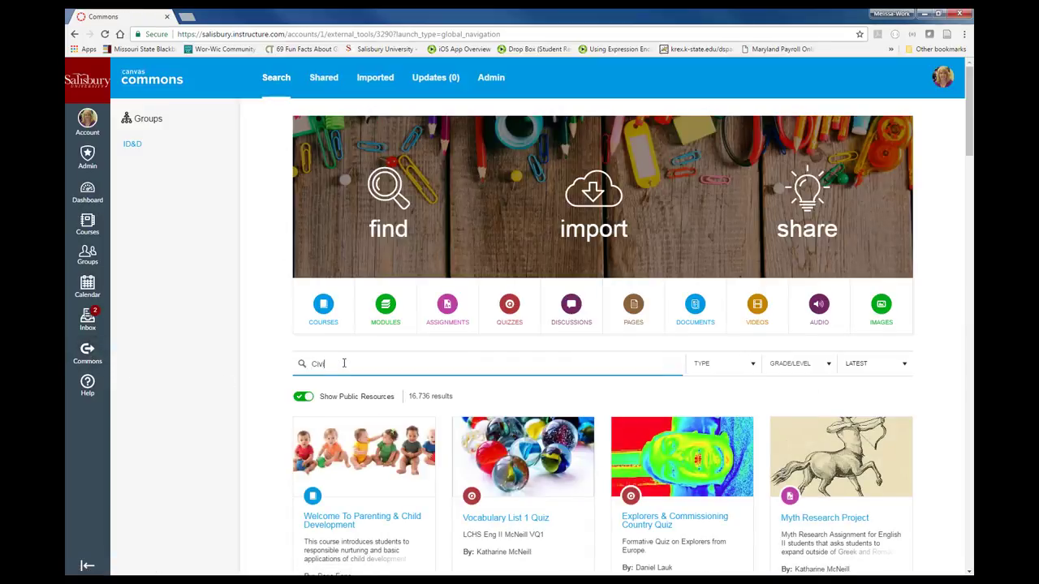
pyautogui.write('il War')
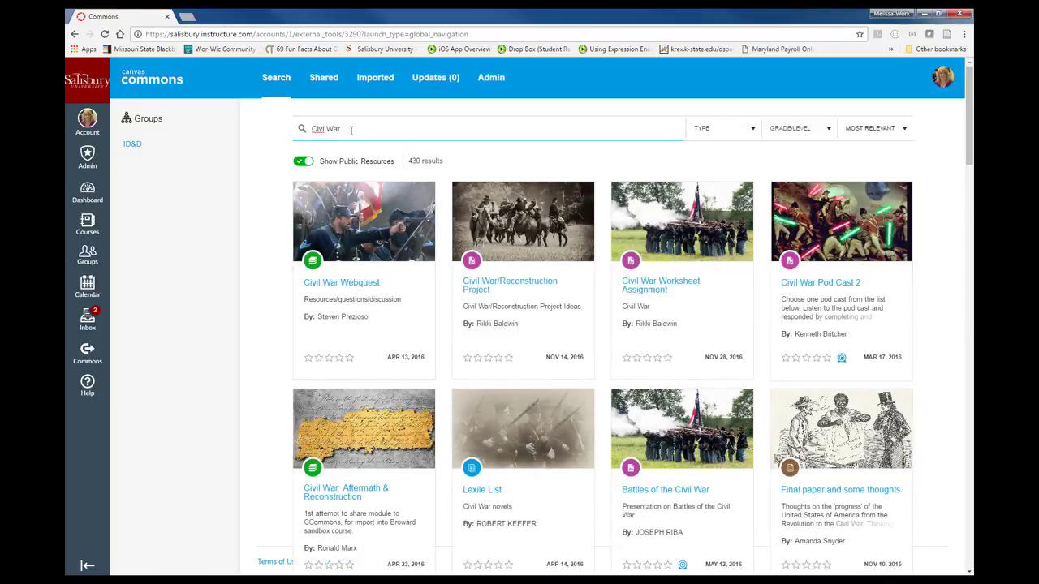
pyautogui.moveTo(350, 129); pyautogui.dragTo(306, 127)
pyautogui.write('Salisbury University')
pyautogui.press('Return')
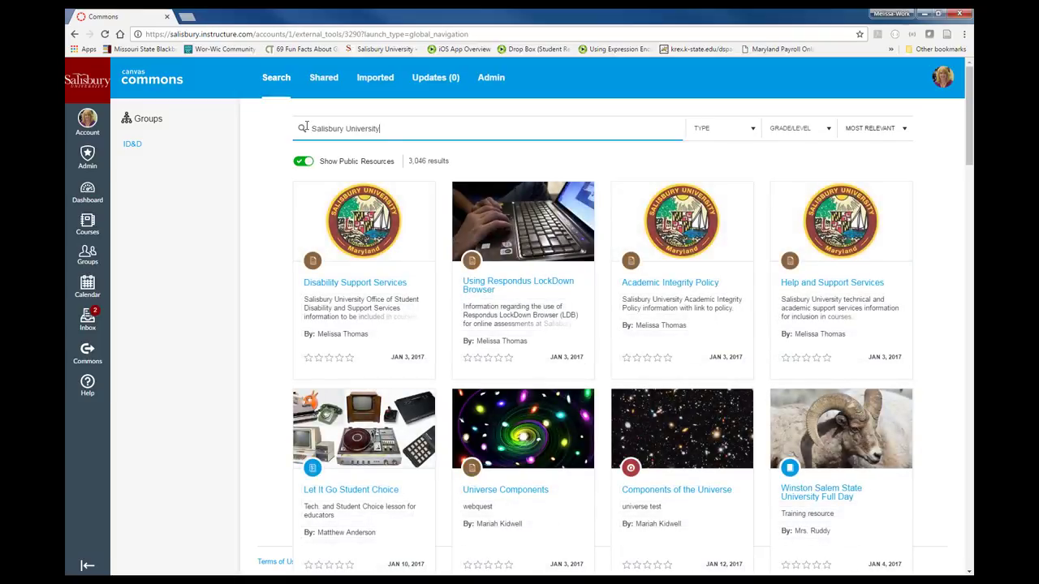
# Step: Import Disability Support Services into Spring 2017 CMAT 390-001 and return to the Dashboard
pyautogui.click(357, 288)
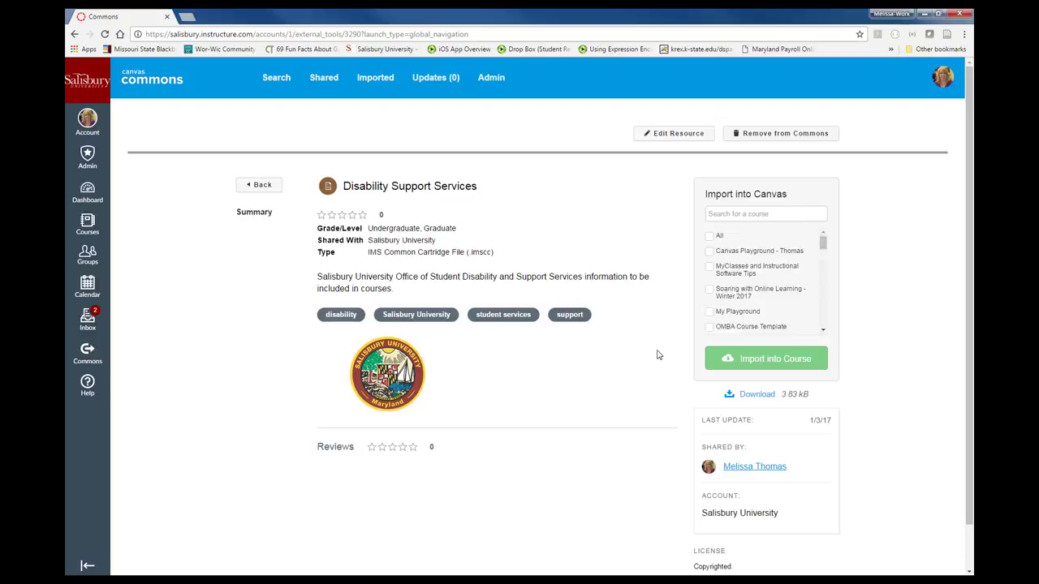
pyautogui.moveTo(822, 240); pyautogui.dragTo(824, 313)
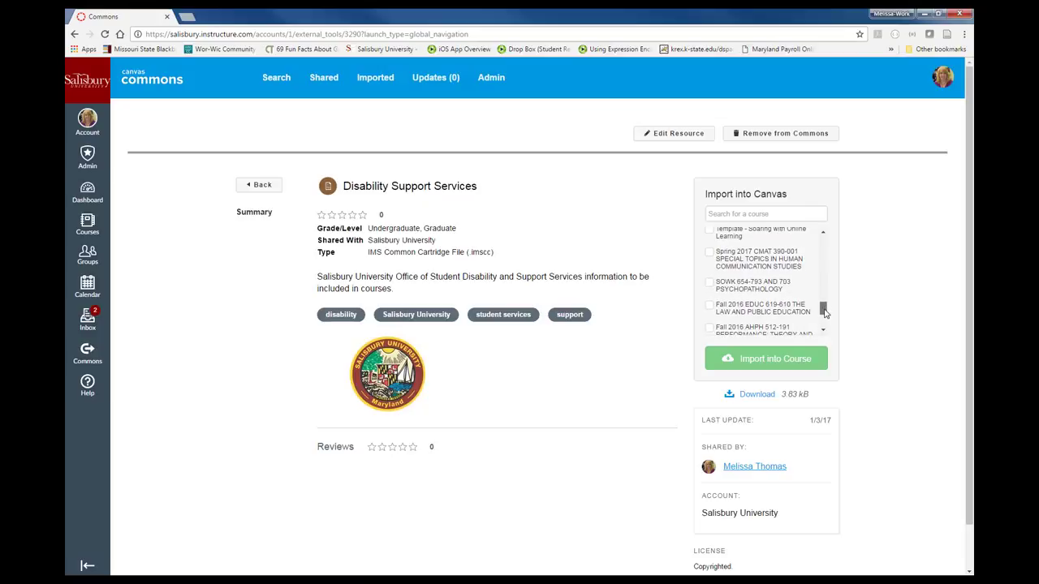
pyautogui.click(709, 253)
pyautogui.click(764, 366)
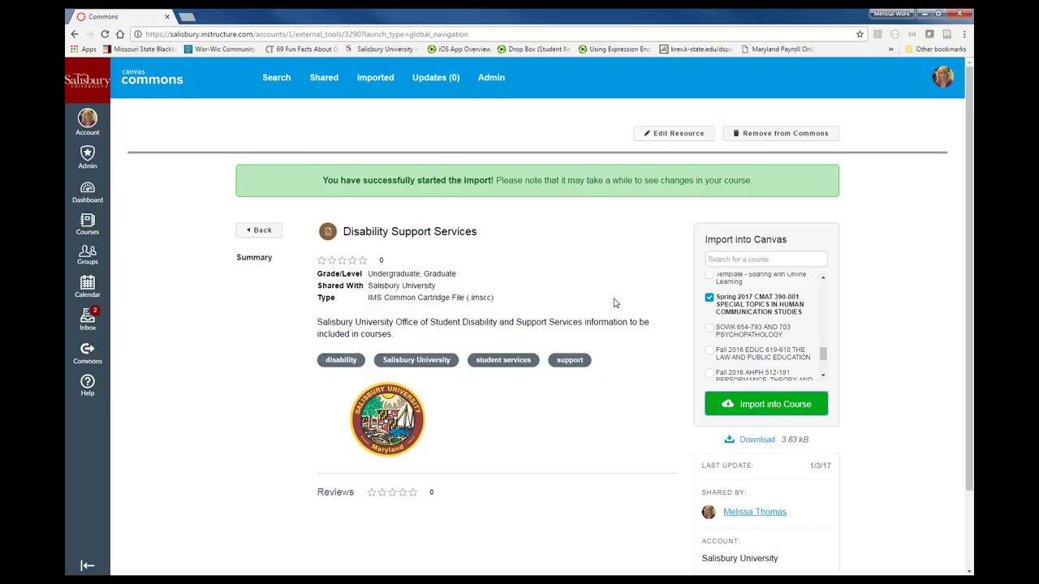
pyautogui.click(88, 195)
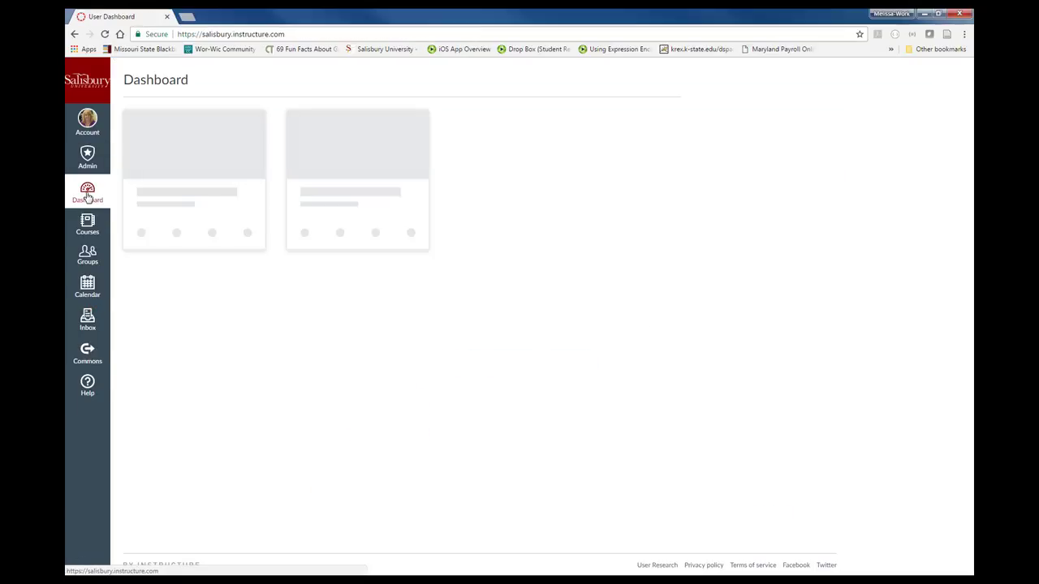
# Step: In Spring 2017 CMAT 390-001, pick the Disability Support Services content page for Course Orientation Module
pyautogui.click(370, 209)
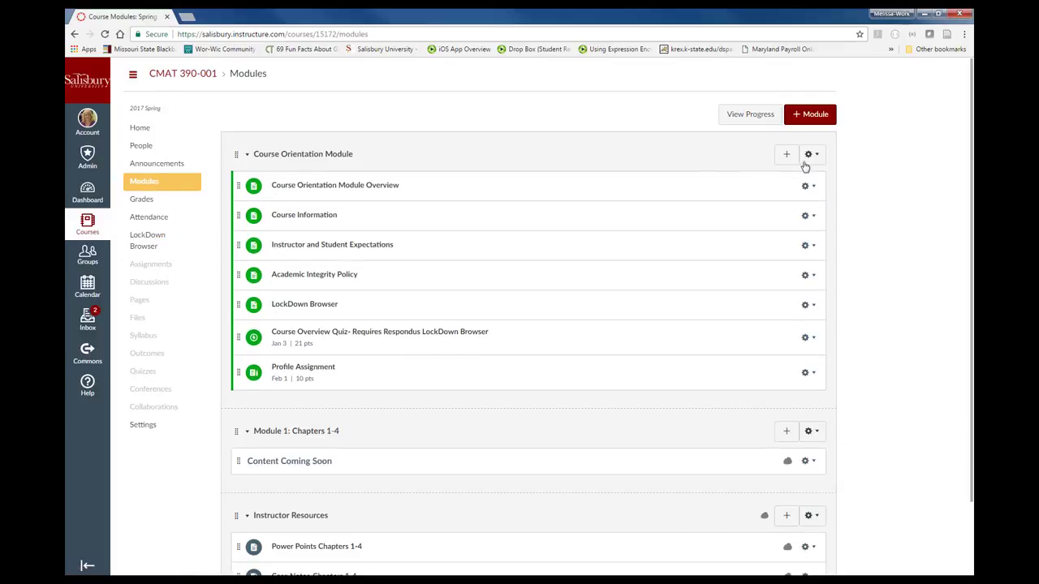
pyautogui.click(785, 155)
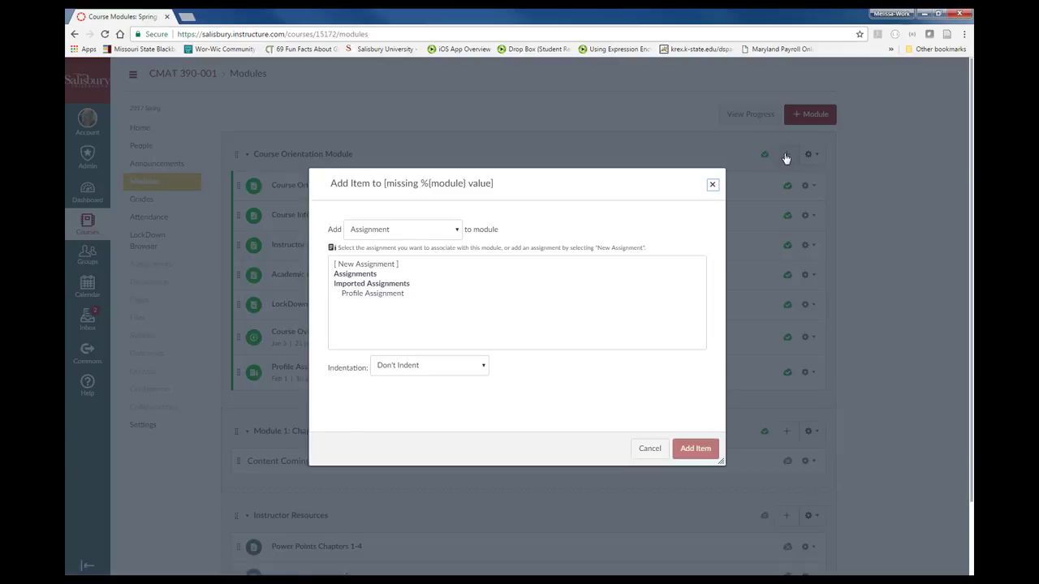
pyautogui.click(457, 233)
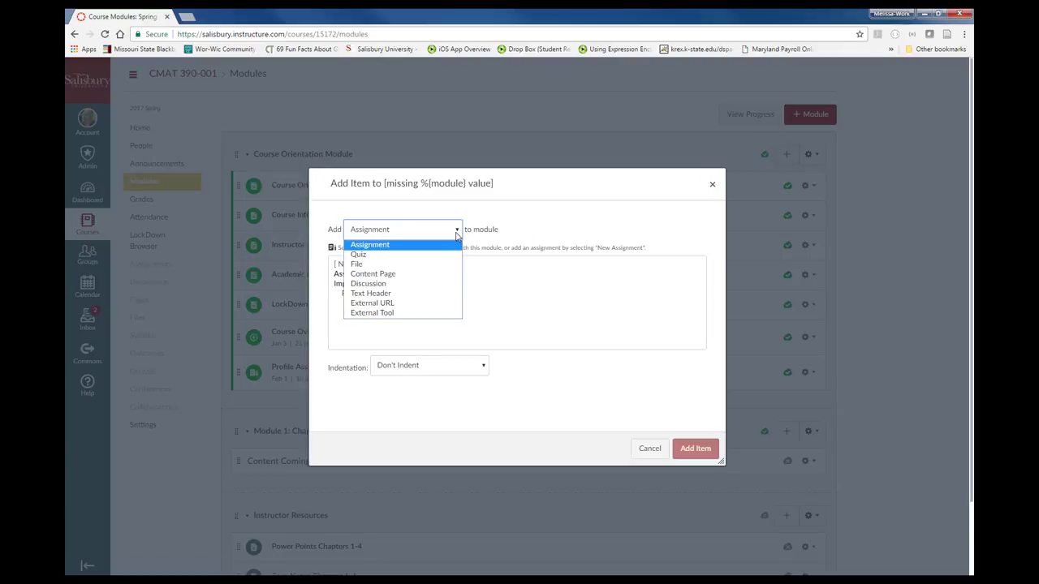
pyautogui.click(421, 282)
pyautogui.click(412, 283)
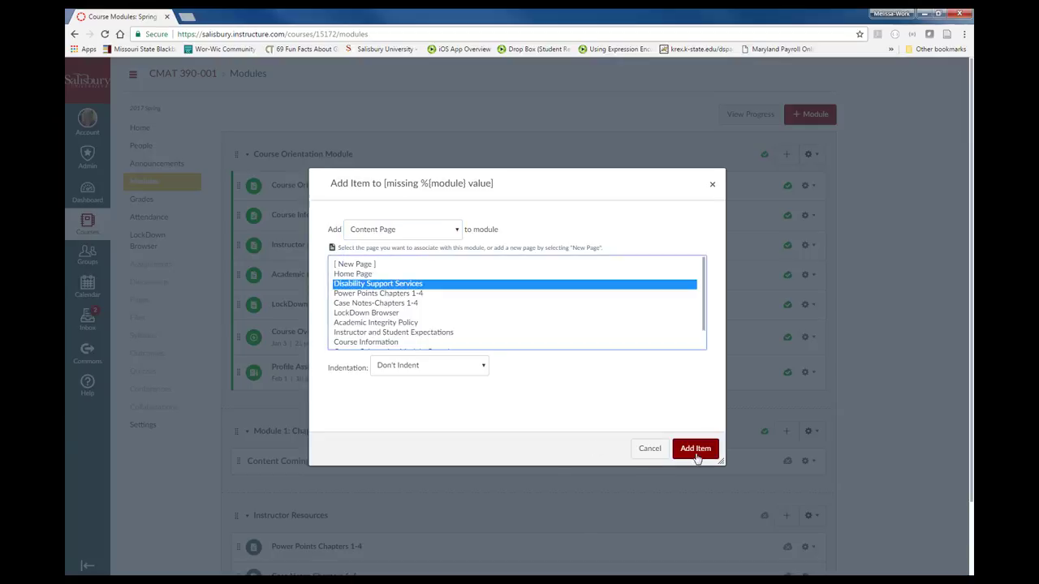